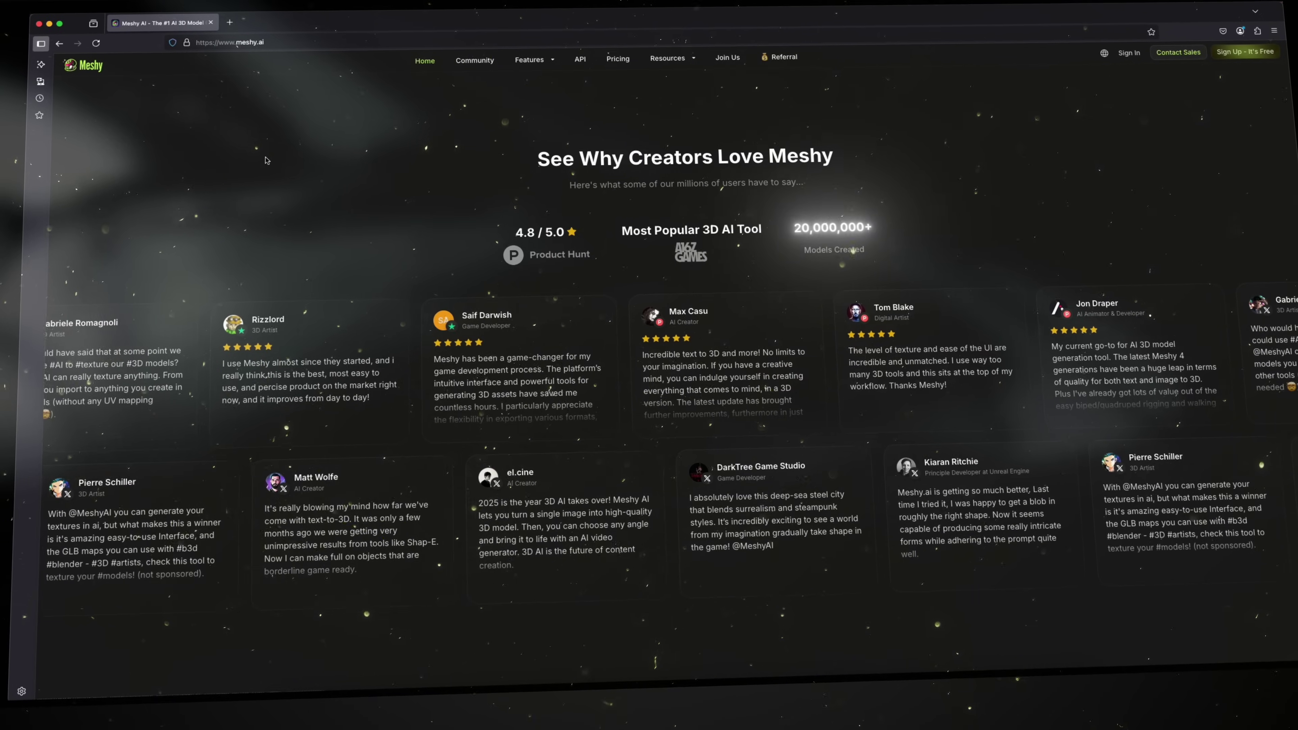
- Scroll the Meshy homepage past the testimonials and gallery to the Text to 3D and Image to 3D cards
scroll(260, 244, down, 10)
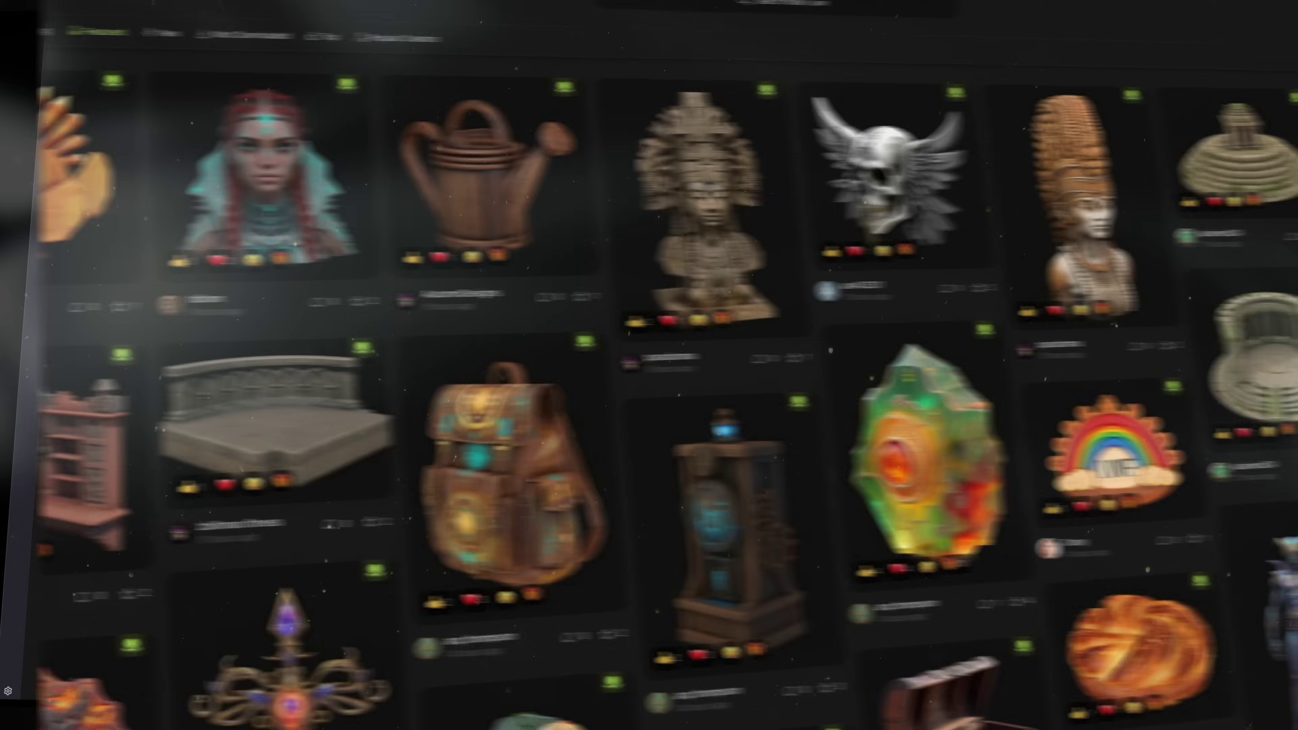
scroll(1289, 128, down, 15)
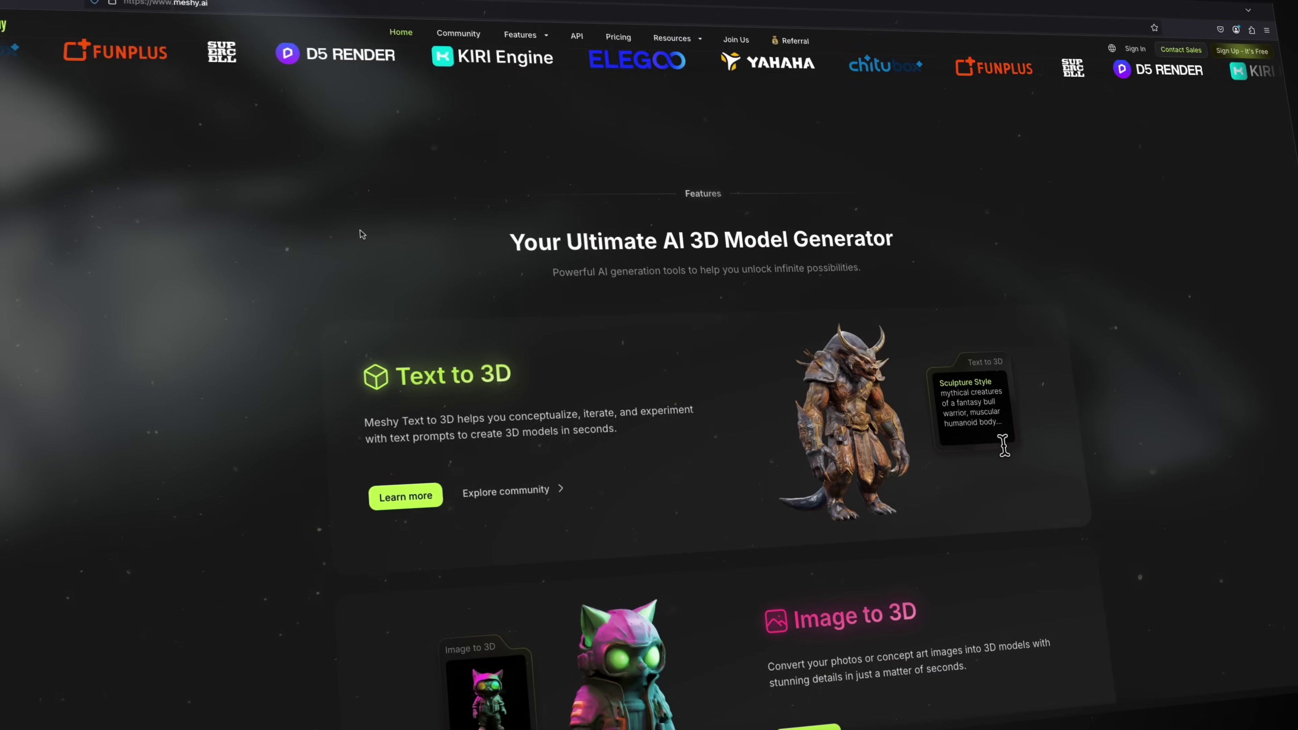
scroll(192, 317, down, 3)
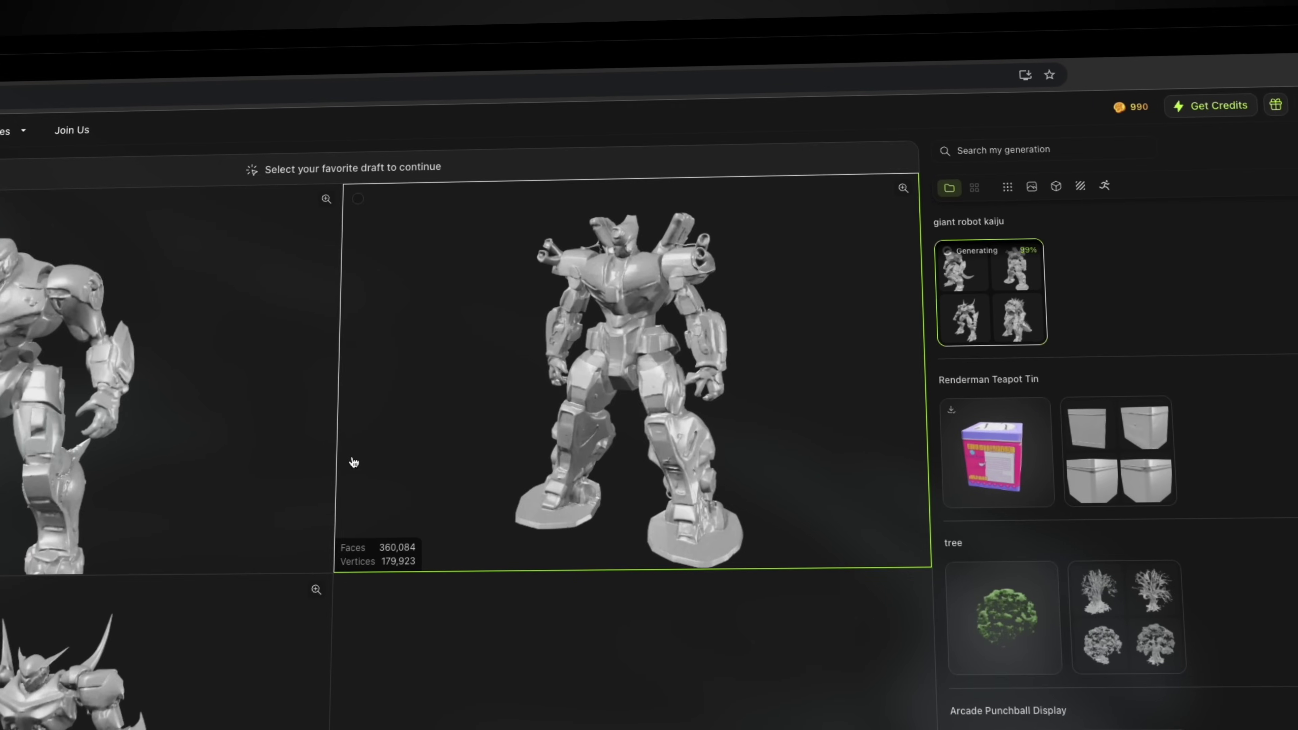
- Refine the upright giant robot kaiju draft into a textured model at fixed 10K quad polycount
click(685, 369)
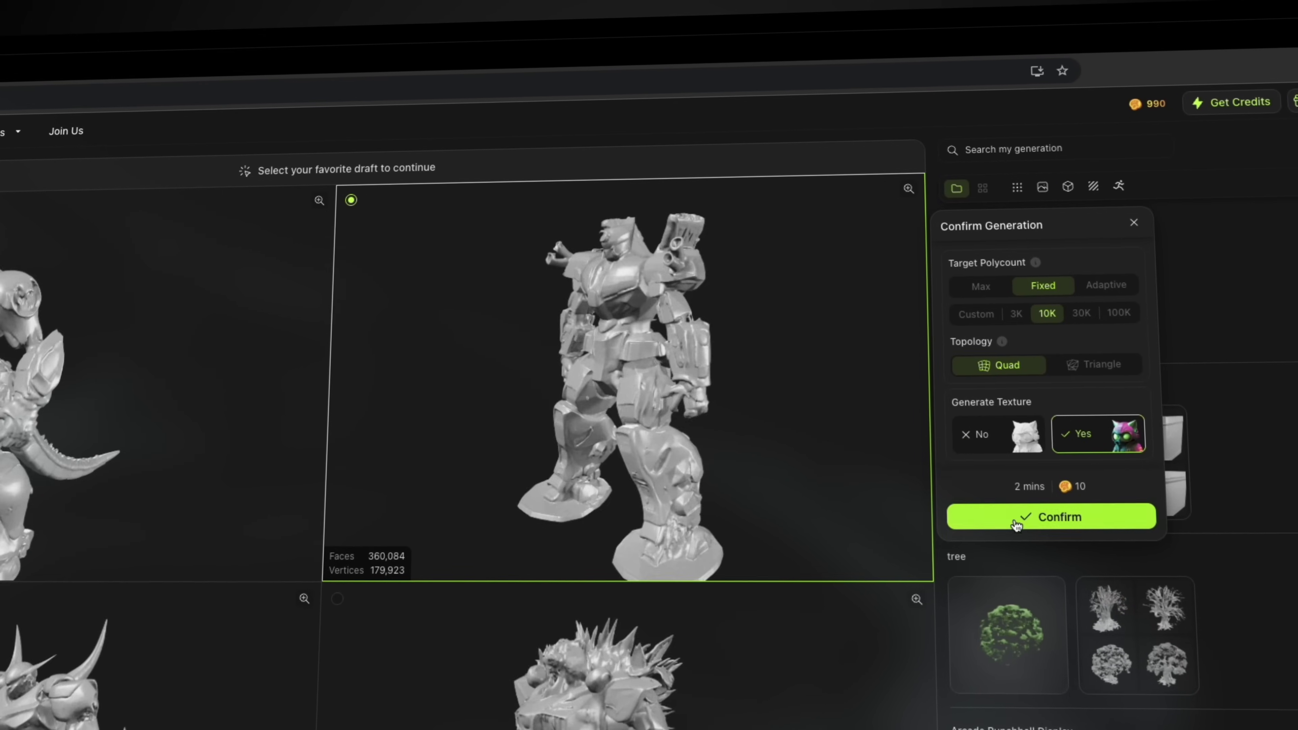
click(971, 514)
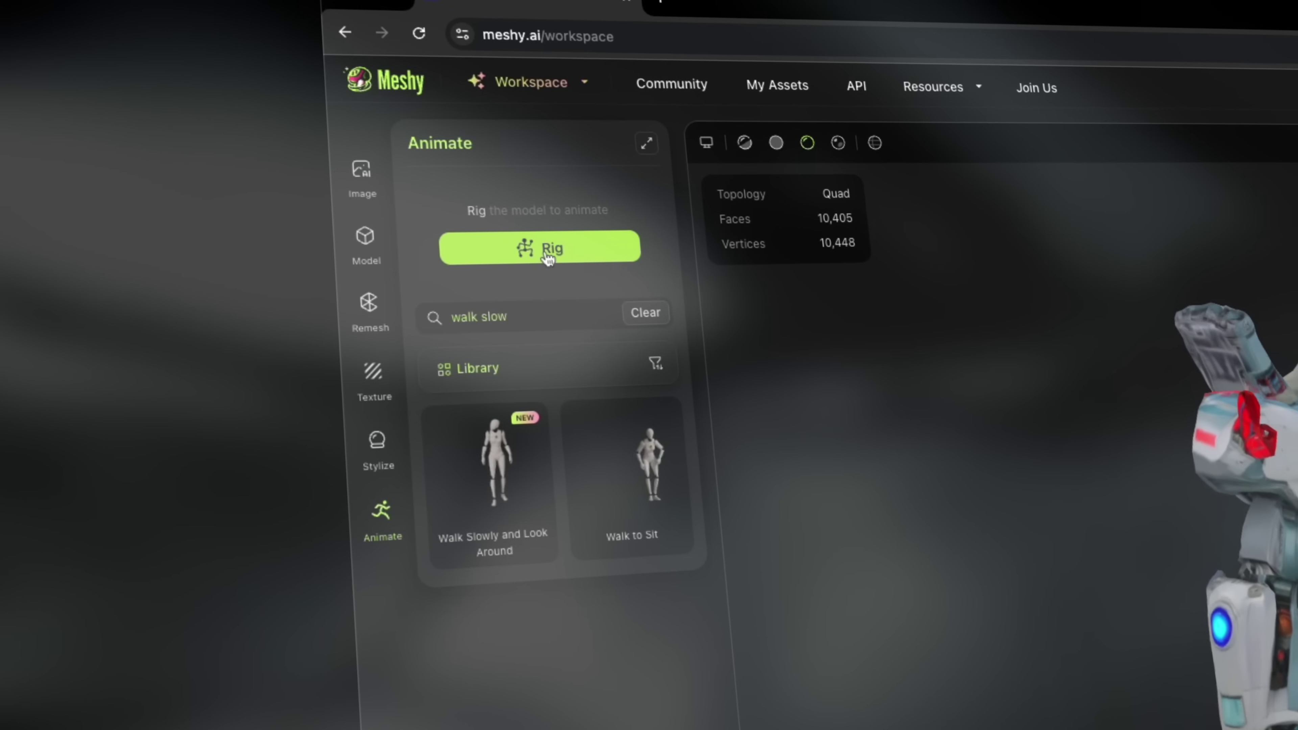
- Rig the textured robot kaiju and search the animation library for 'walk'
click(539, 249)
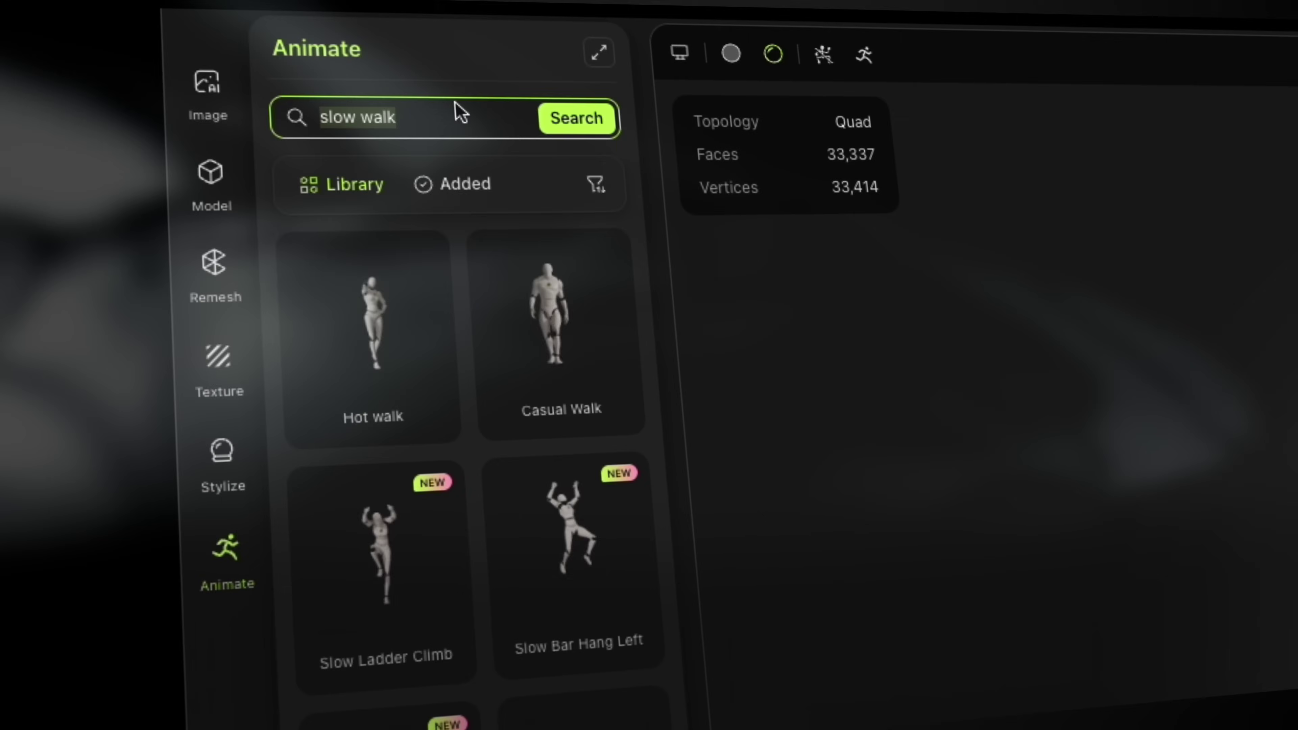
text(walk)
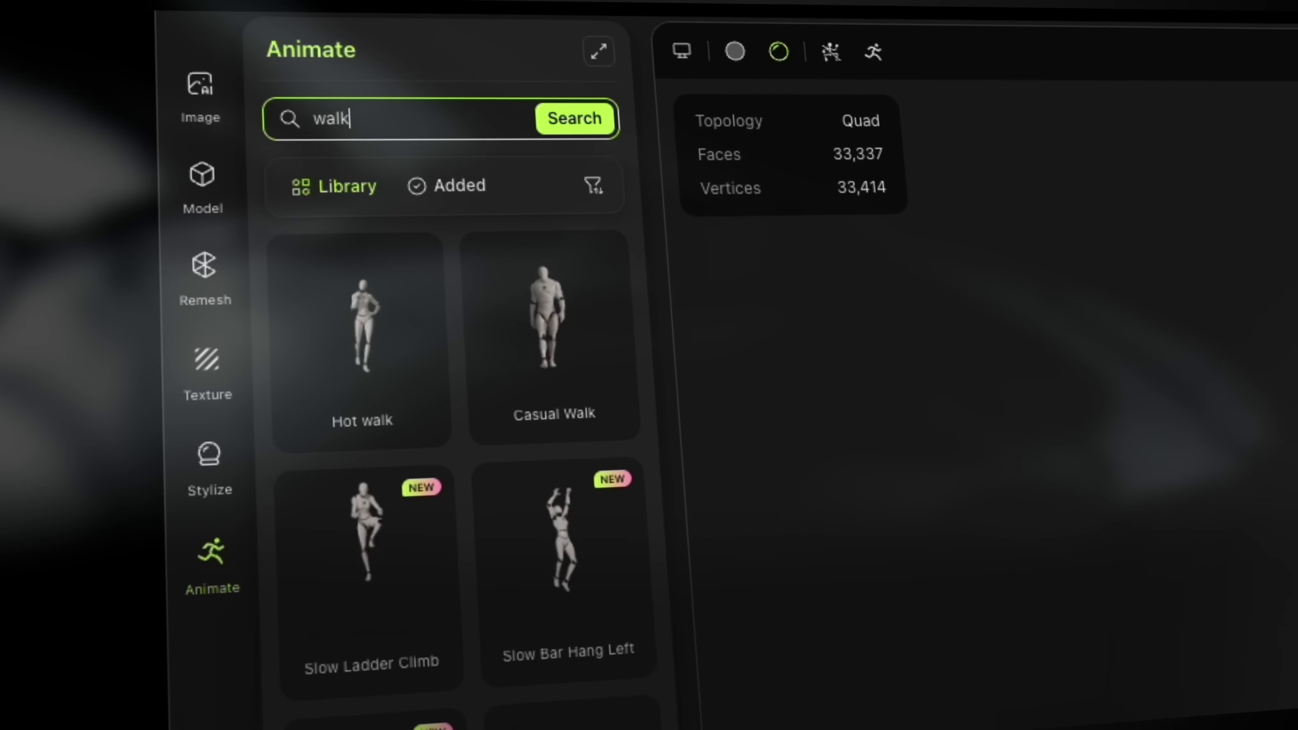
key(Return)
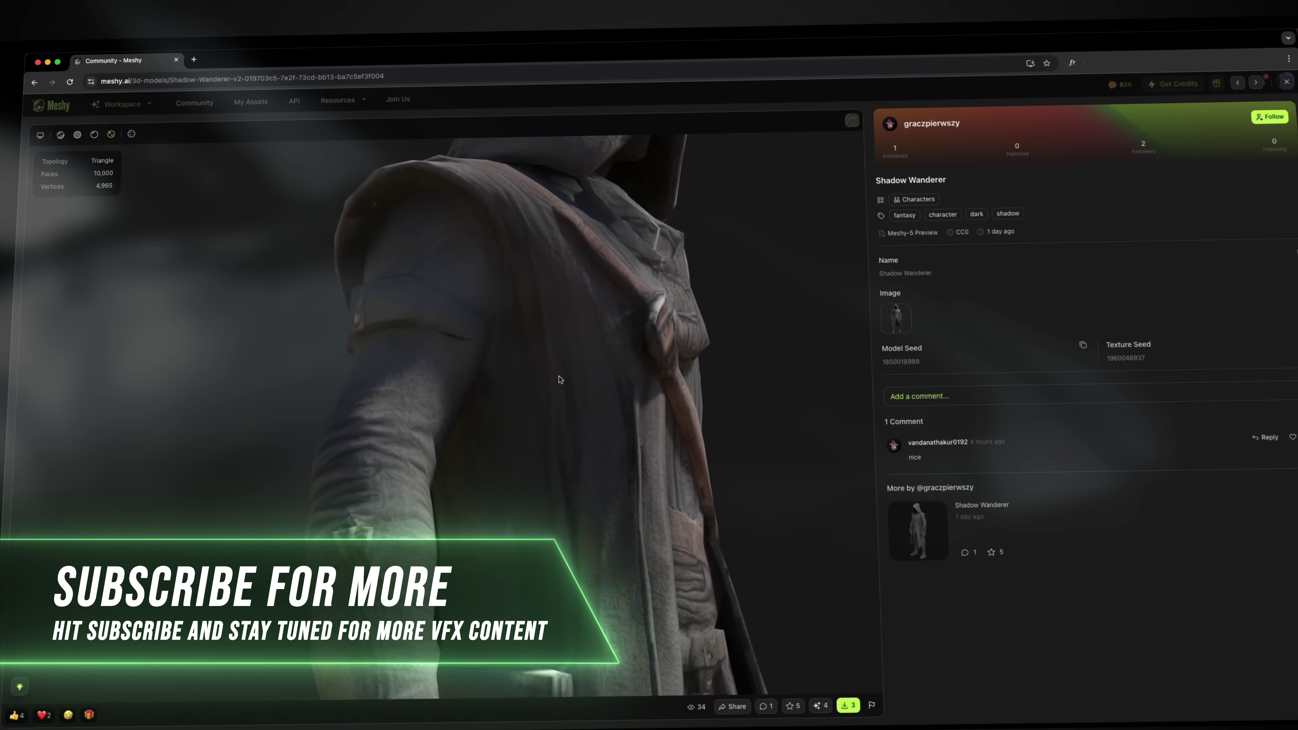
- Orbit and zoom the Shadow Wanderer model to view its hood, shoulder and side
drag(561, 380, 698, 346)
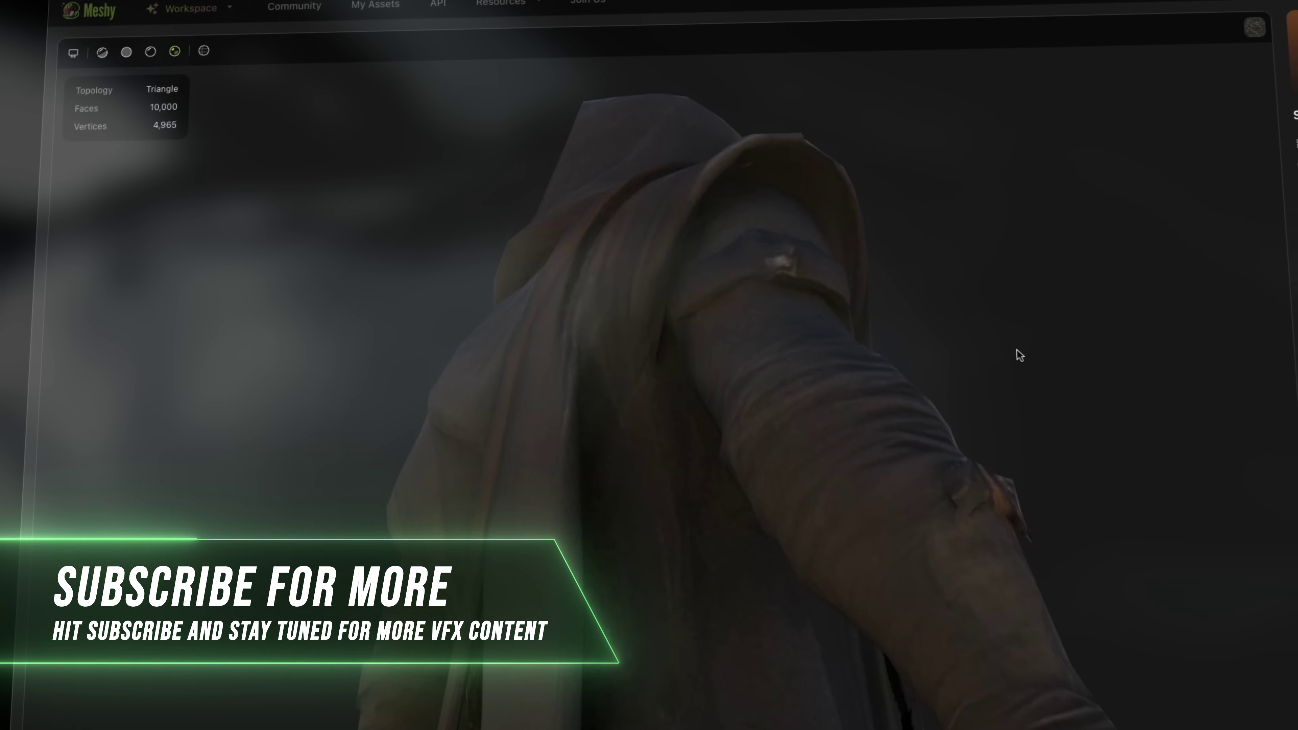
scroll(874, 480, down, 5)
drag(696, 559, 389, 511)
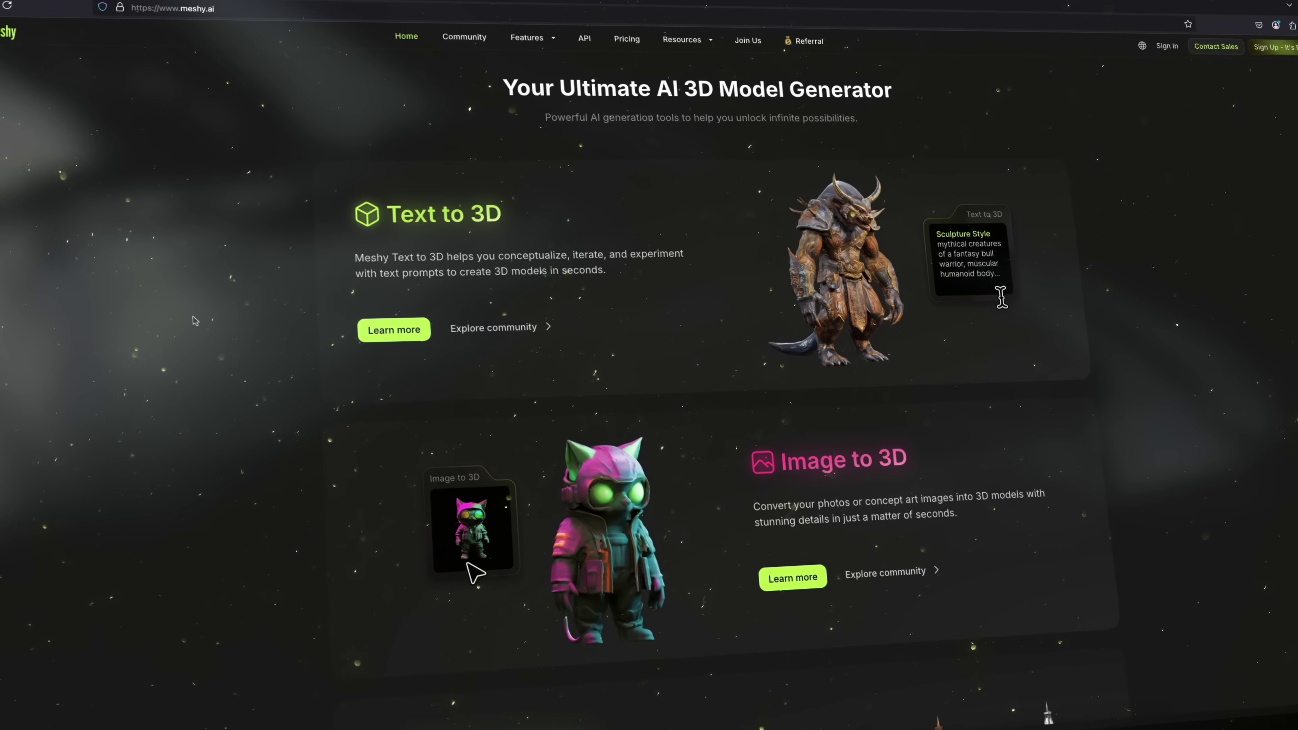
- Scroll the animation results to reach the Shake It Off Dance animation
scroll(195, 322, down, 6)
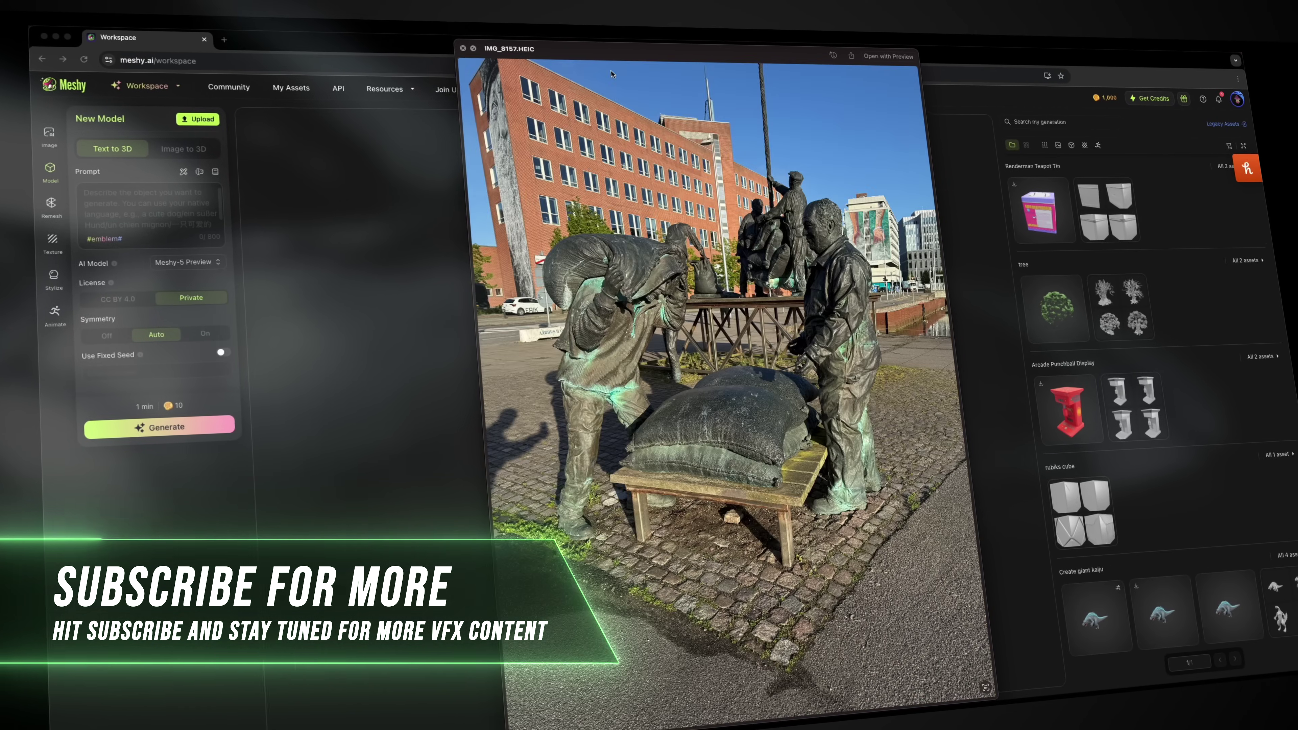
- Page through the reference photos, from the statues through the teapot shots to the punching ball
key(Right)
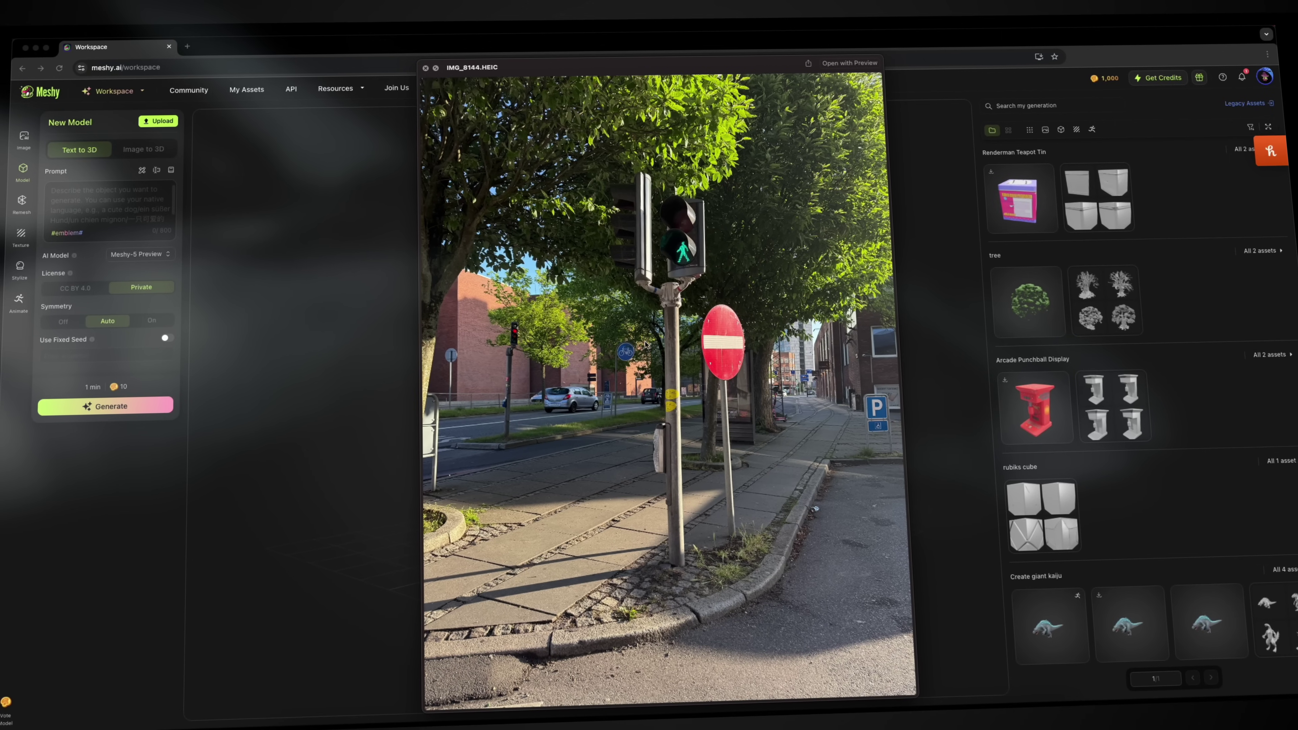
key(Down)
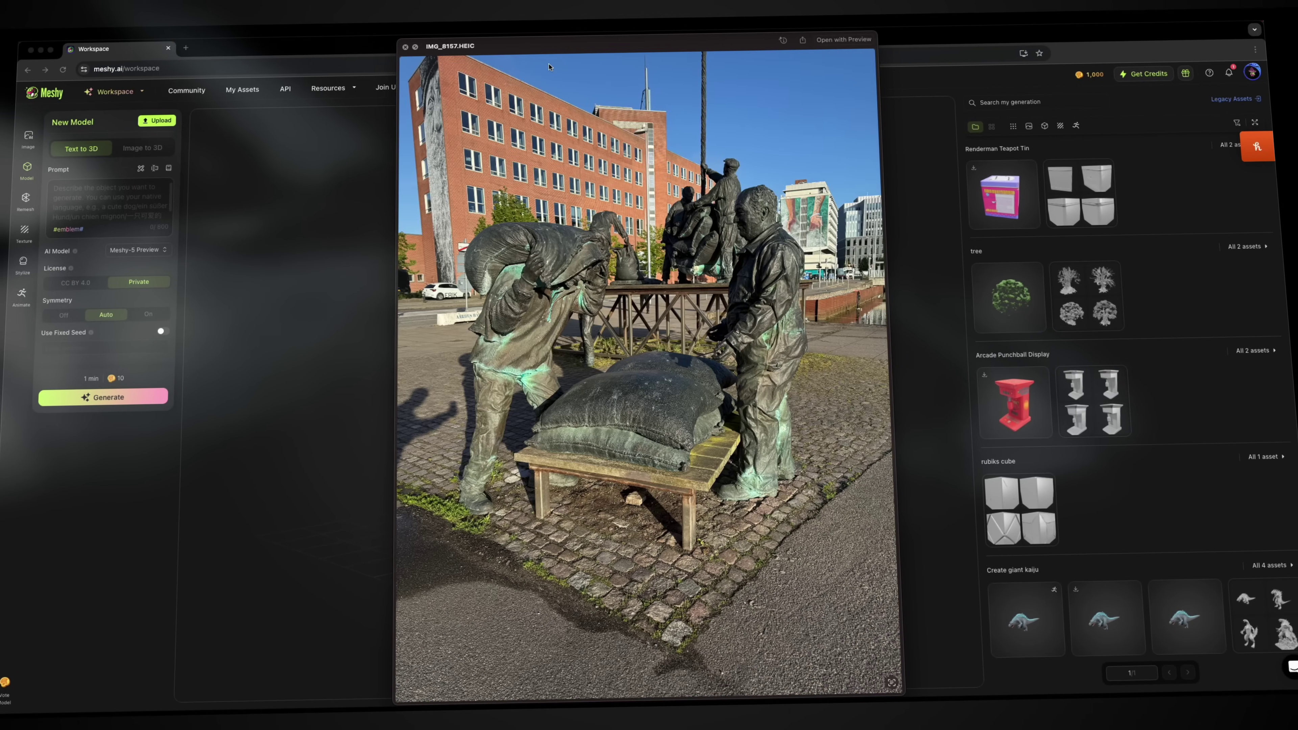
key(Down)
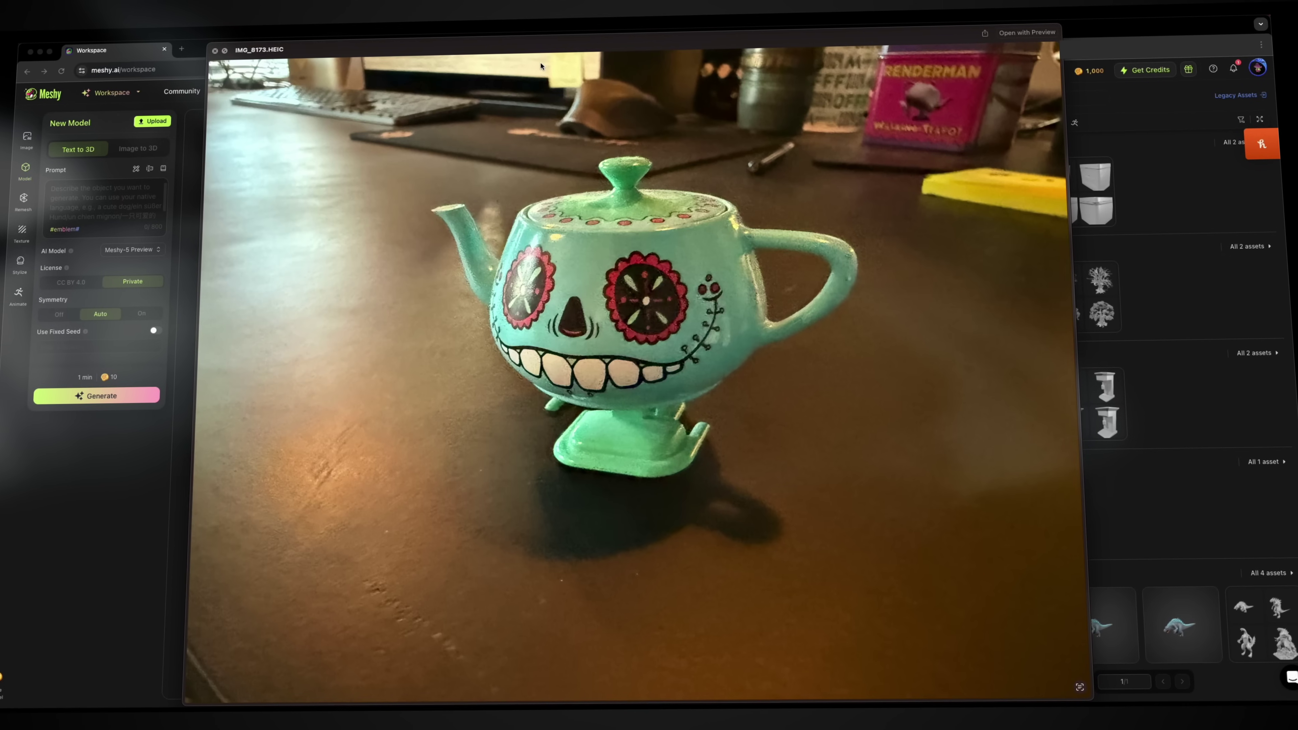
key(Down)
key(Down)
key(Down)
key(Down)
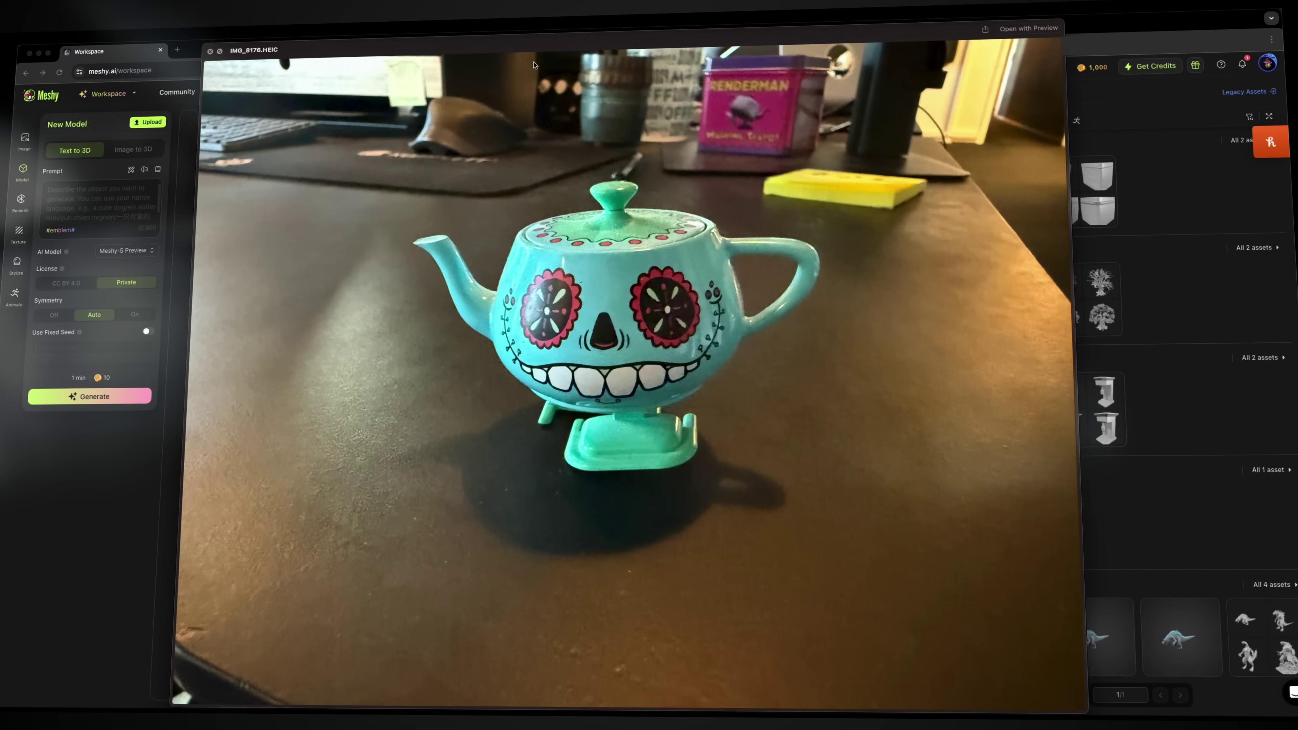
key(Down)
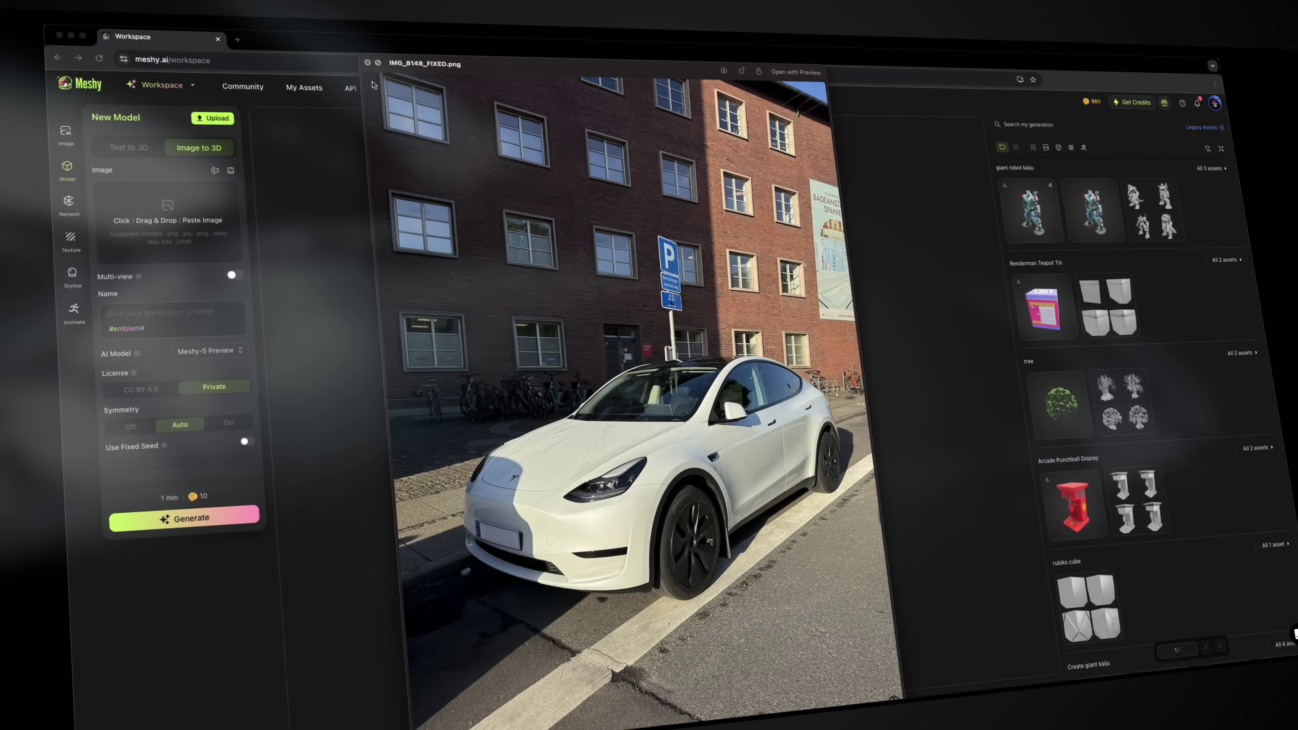
- Load the Tesla screenshot as the Image to 3D source image
drag(632, 564, 408, 277)
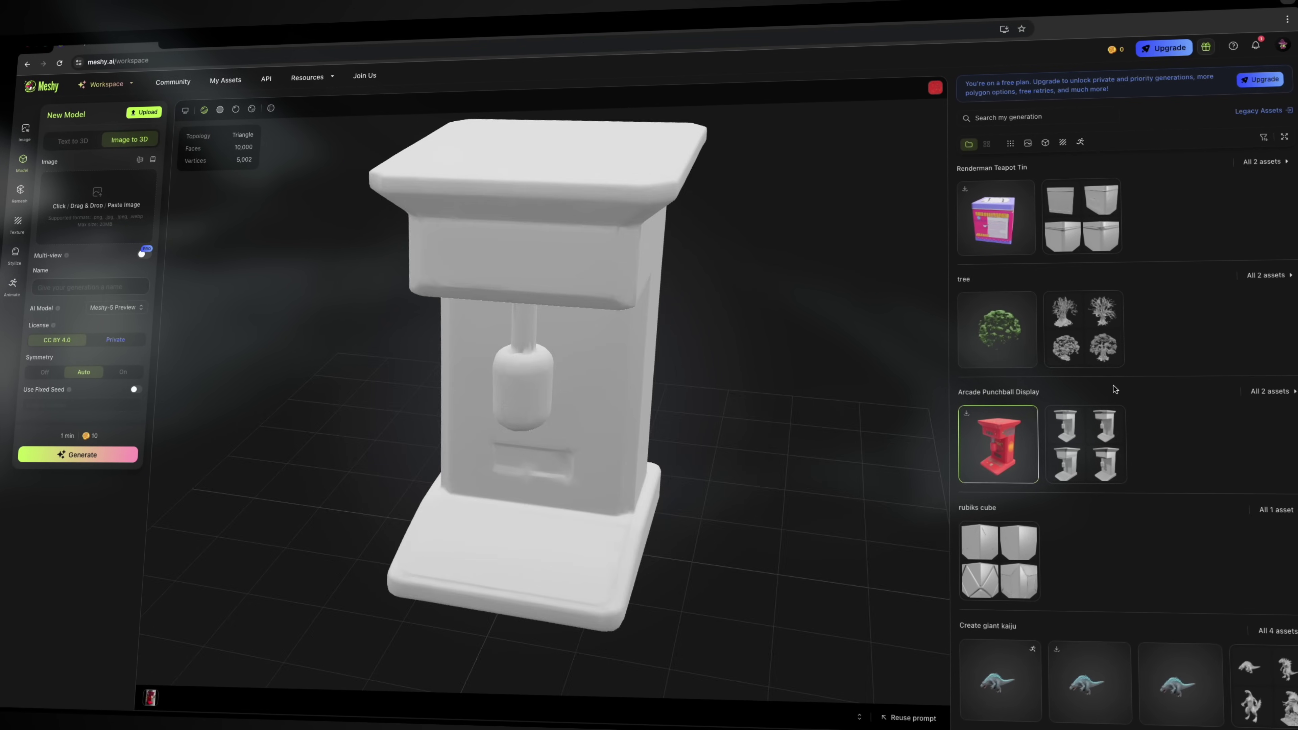
- Show the four Arcade Punchball Display drafts from the generation list
click(1099, 424)
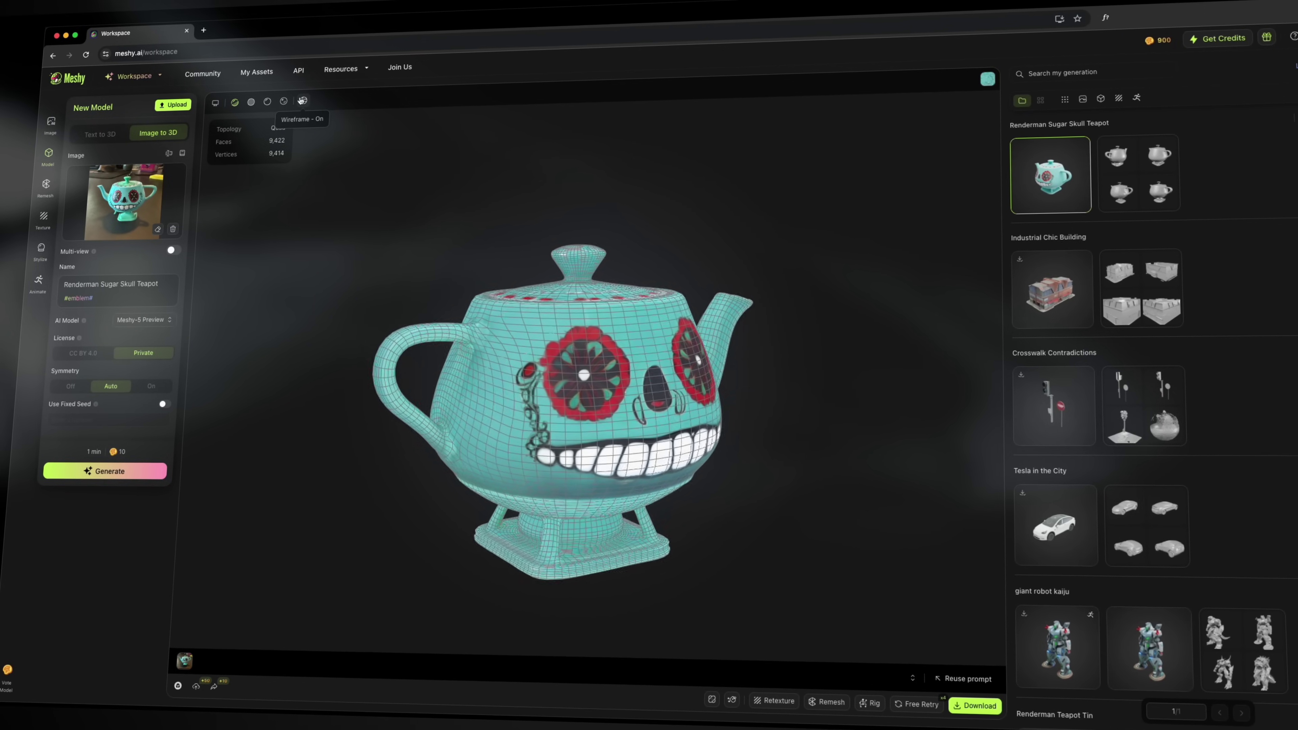
- Switch the Sugar Skull Teapot from wireframe to the plain untextured clay view
click(284, 101)
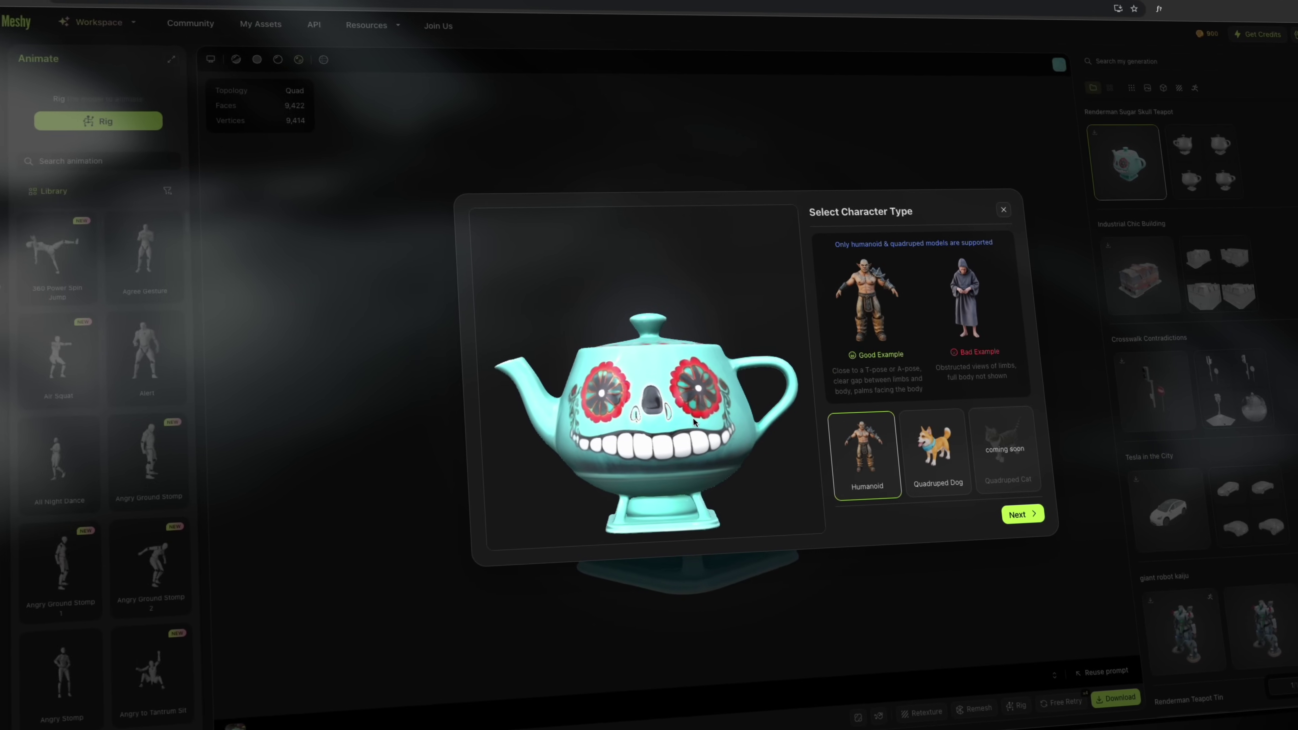
- Rig the sugar skull teapot as a Humanoid character, moving on to automatic joint marking
click(1022, 515)
click(1021, 522)
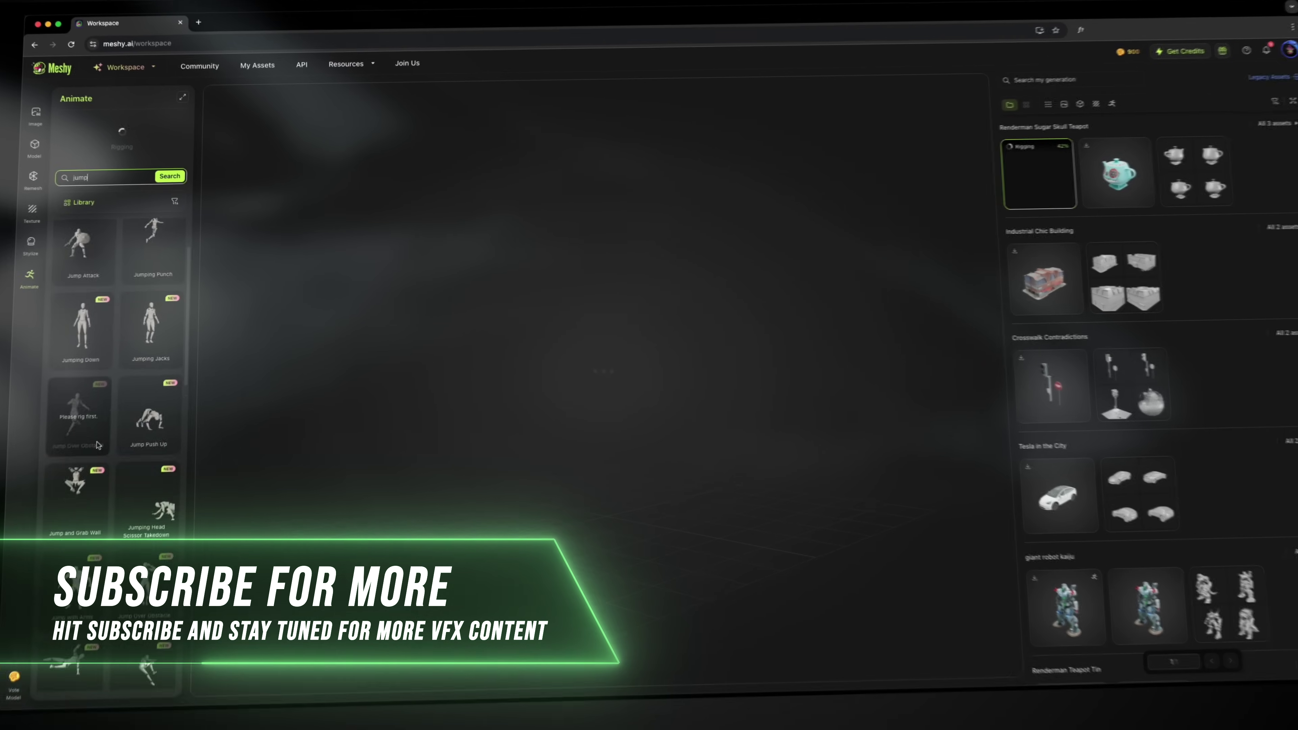
scroll(97, 444, down, 5)
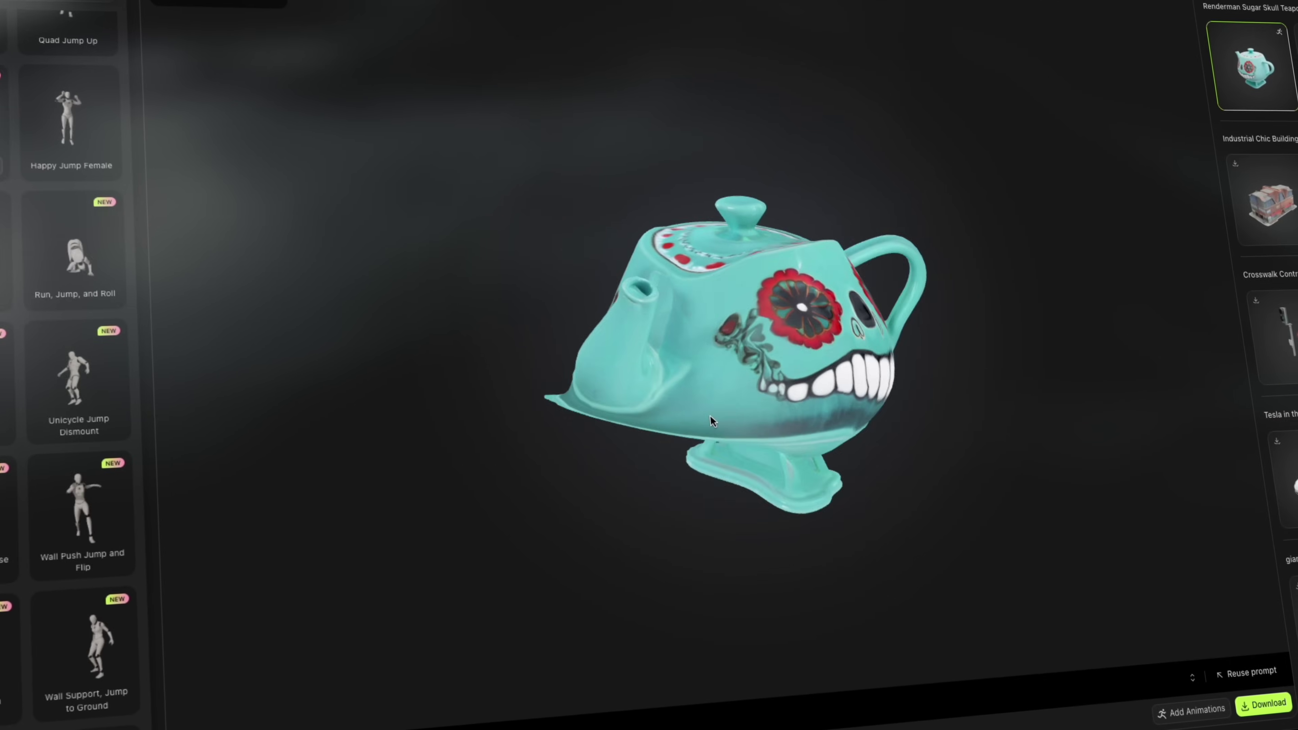
scroll(21, 526, down, 3)
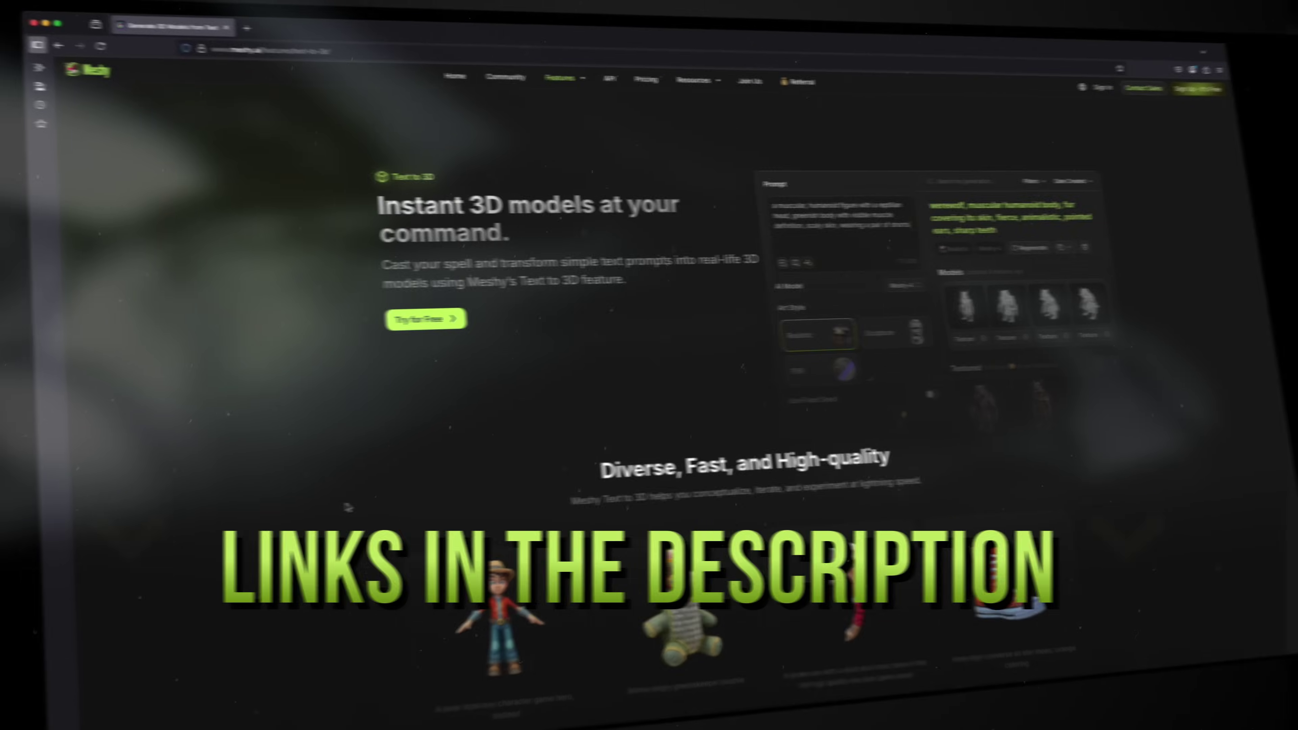
- Scroll down through the Text to 3D and Image to 3D feature pages
scroll(337, 516, down, 5)
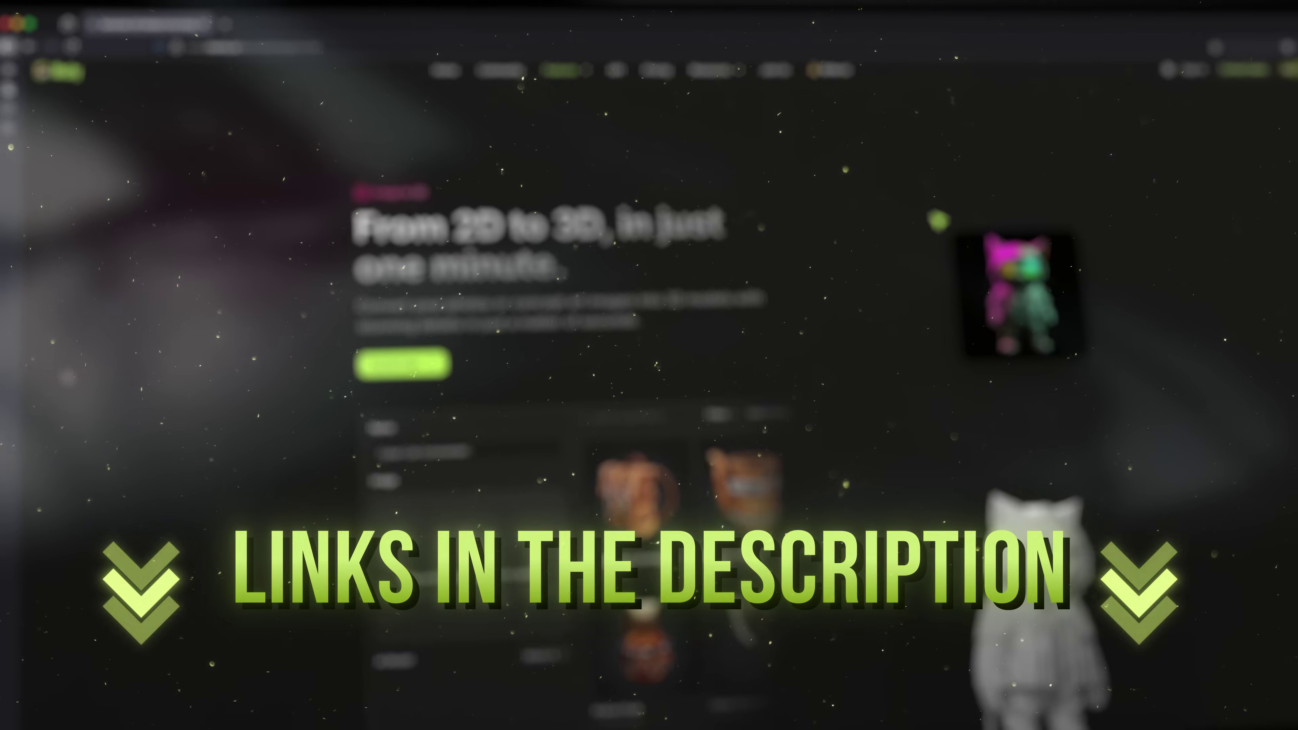
scroll(649, 358, down, 10)
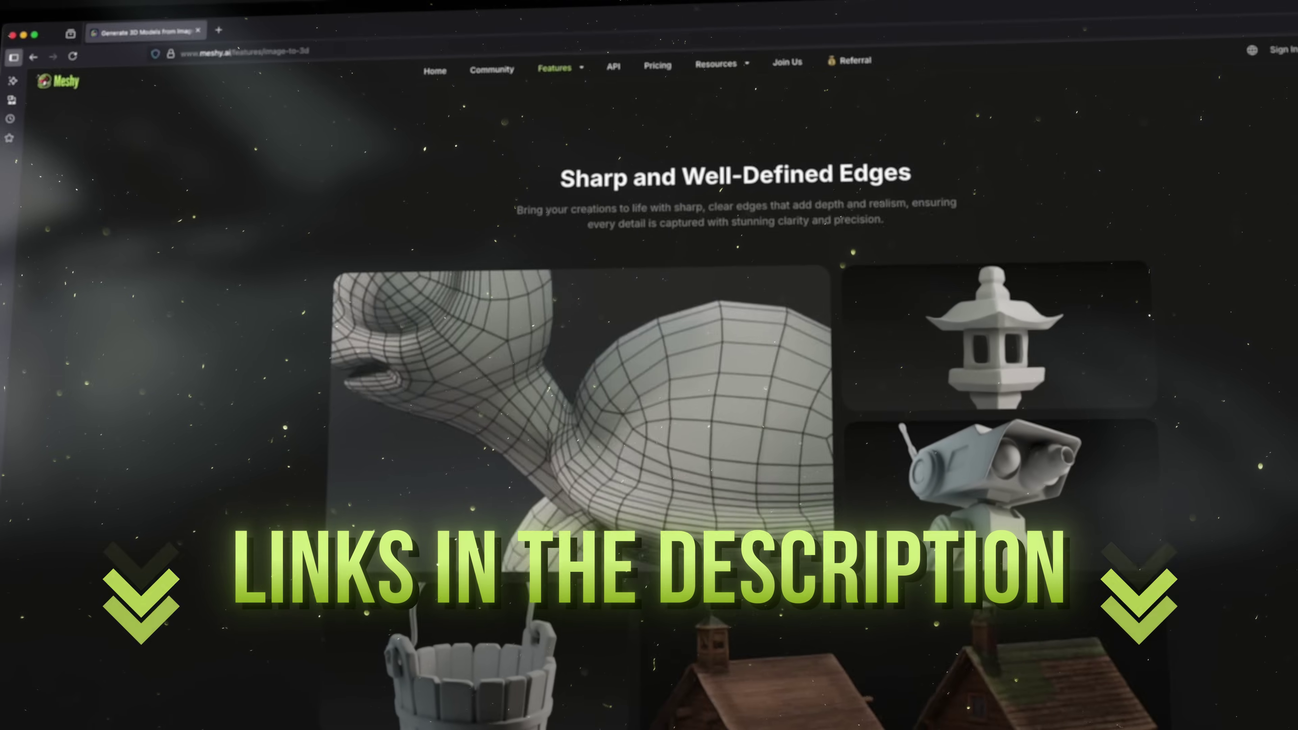
scroll(649, 359, down, 5)
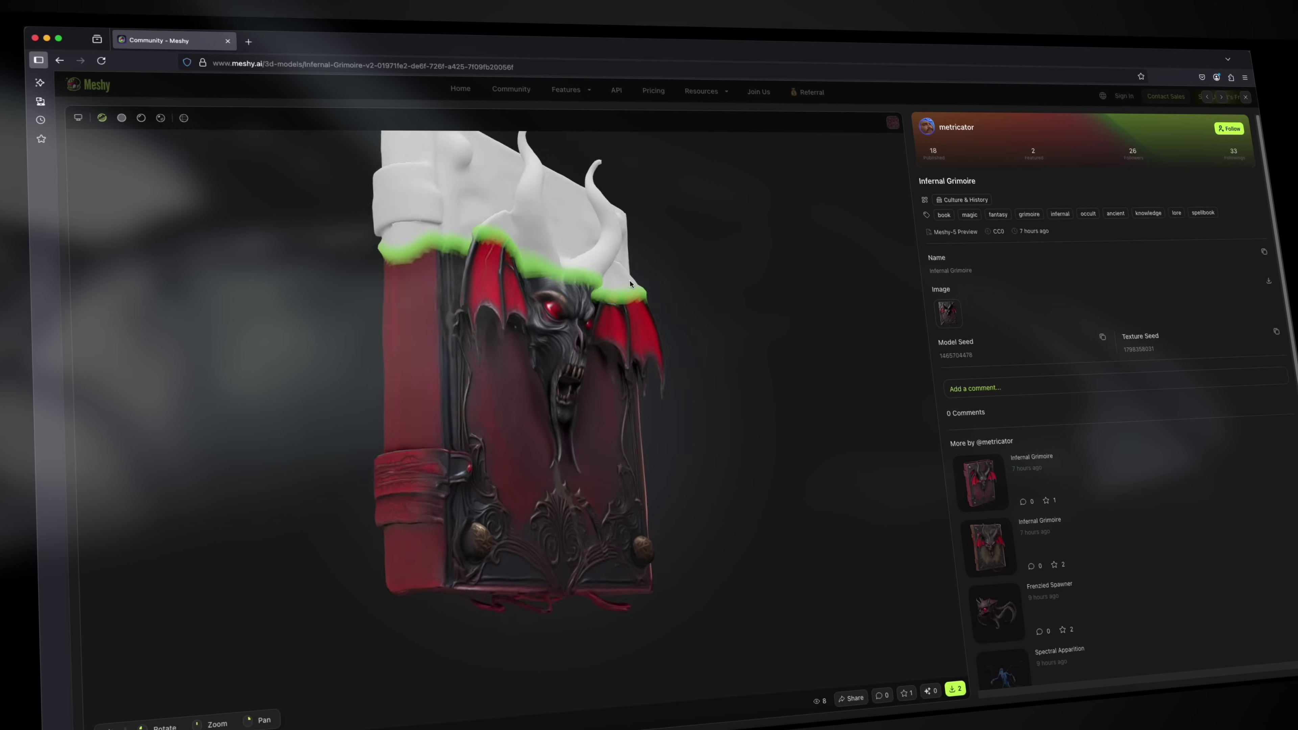
- Close the Infernal Grimoire model page with Esc to return to the Community grid
key(Escape)
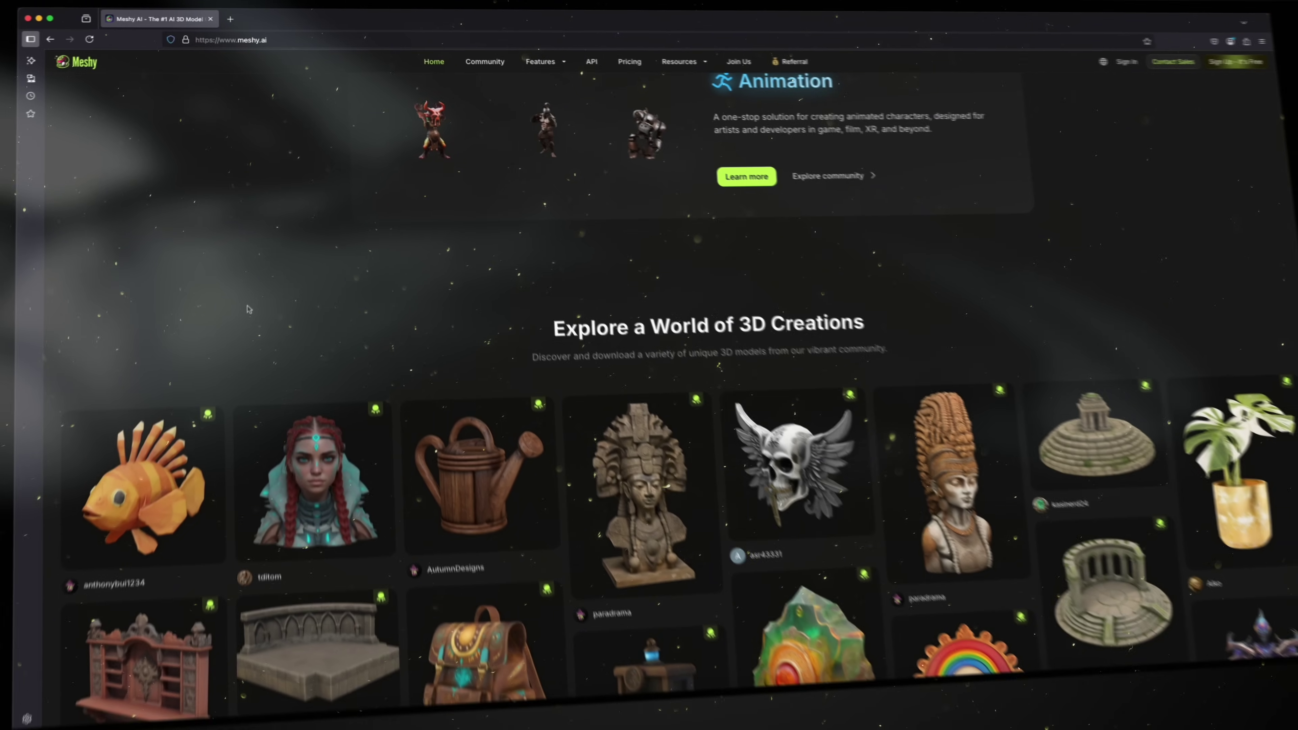
- Scroll through the Image to 3D page and home page features
scroll(248, 310, down, 10)
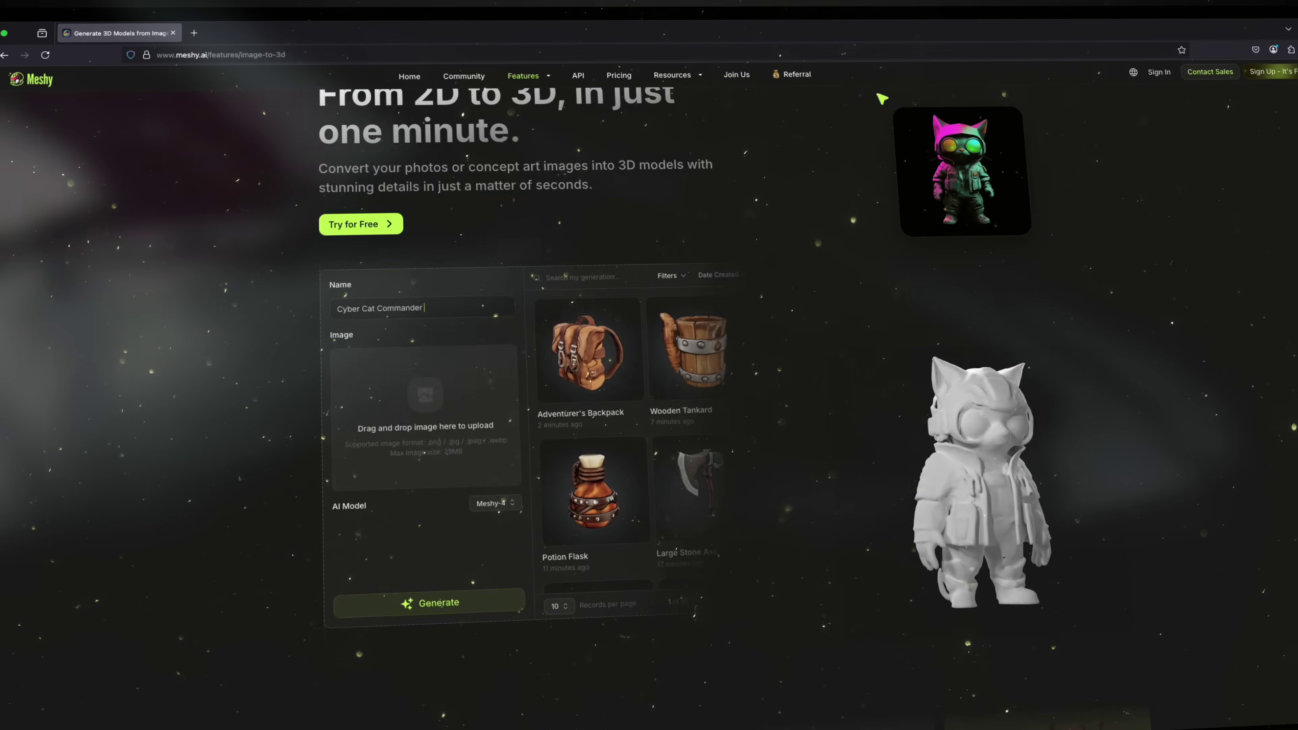
scroll(265, 358, down, 10)
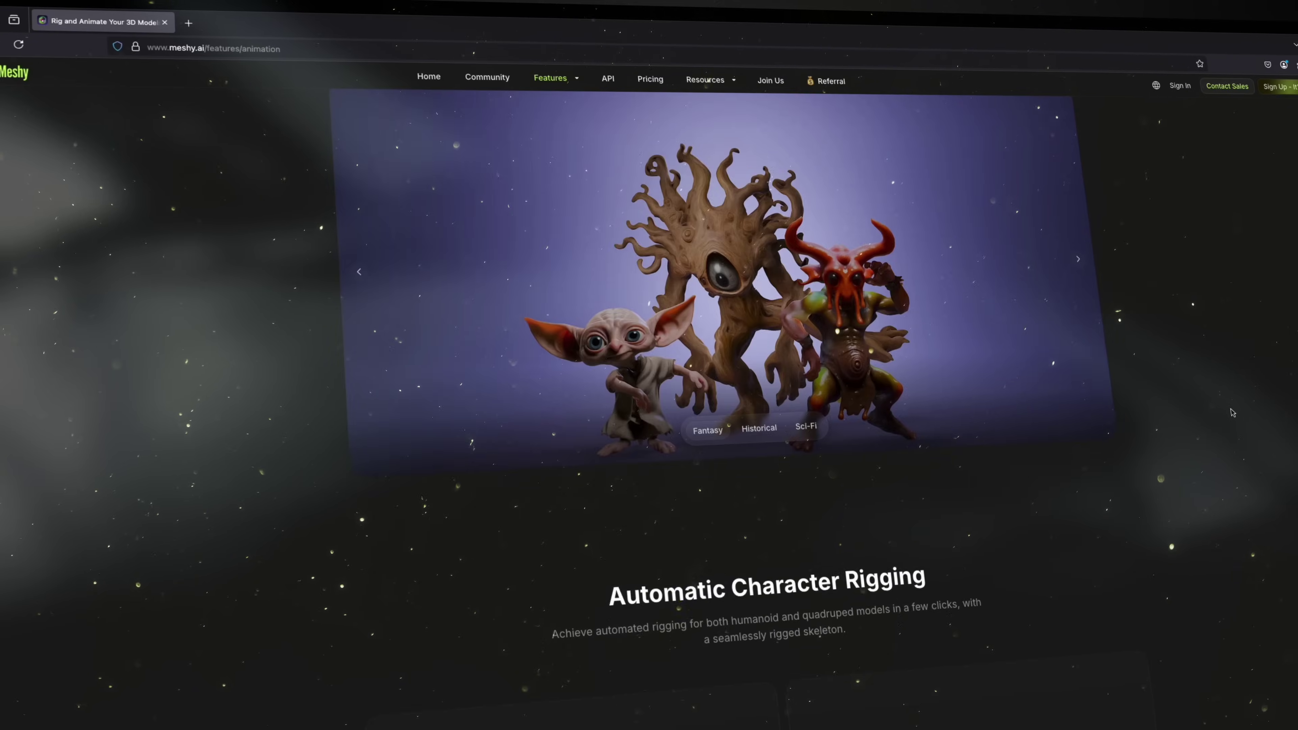
scroll(1235, 415, down, 5)
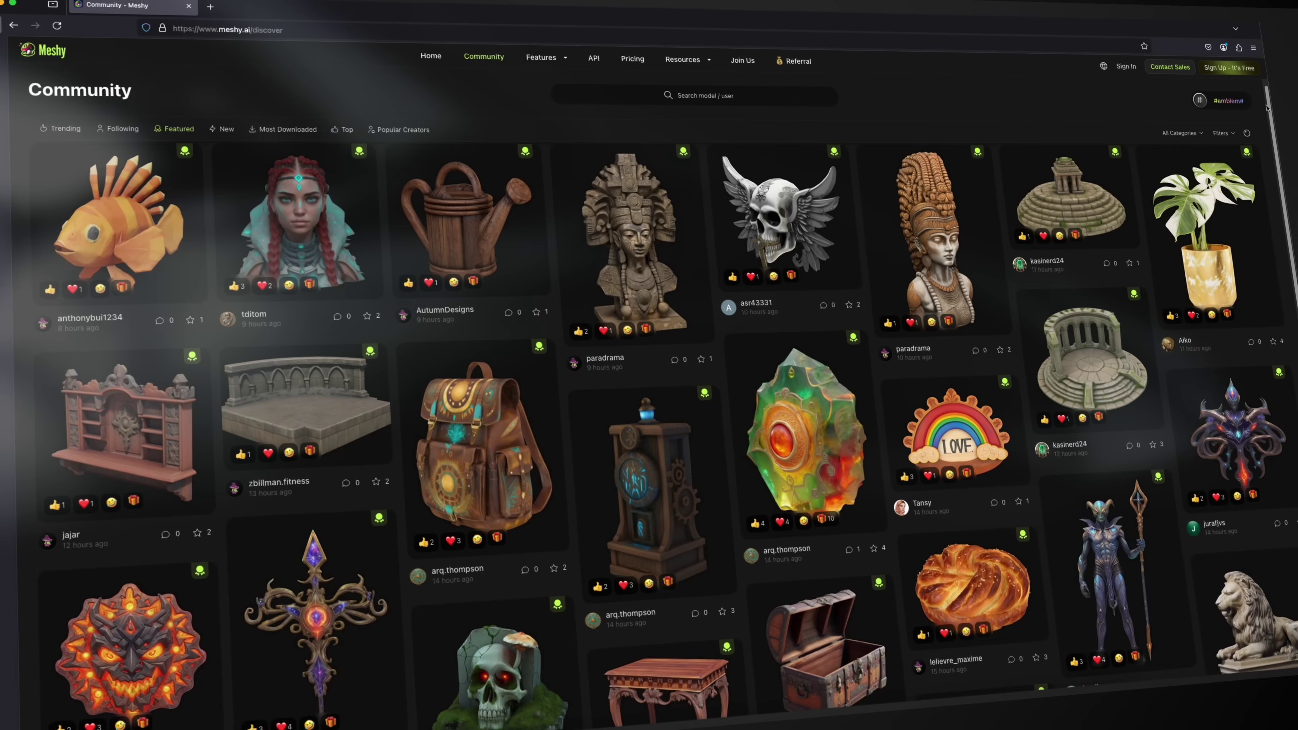
scroll(1277, 114, down, 10)
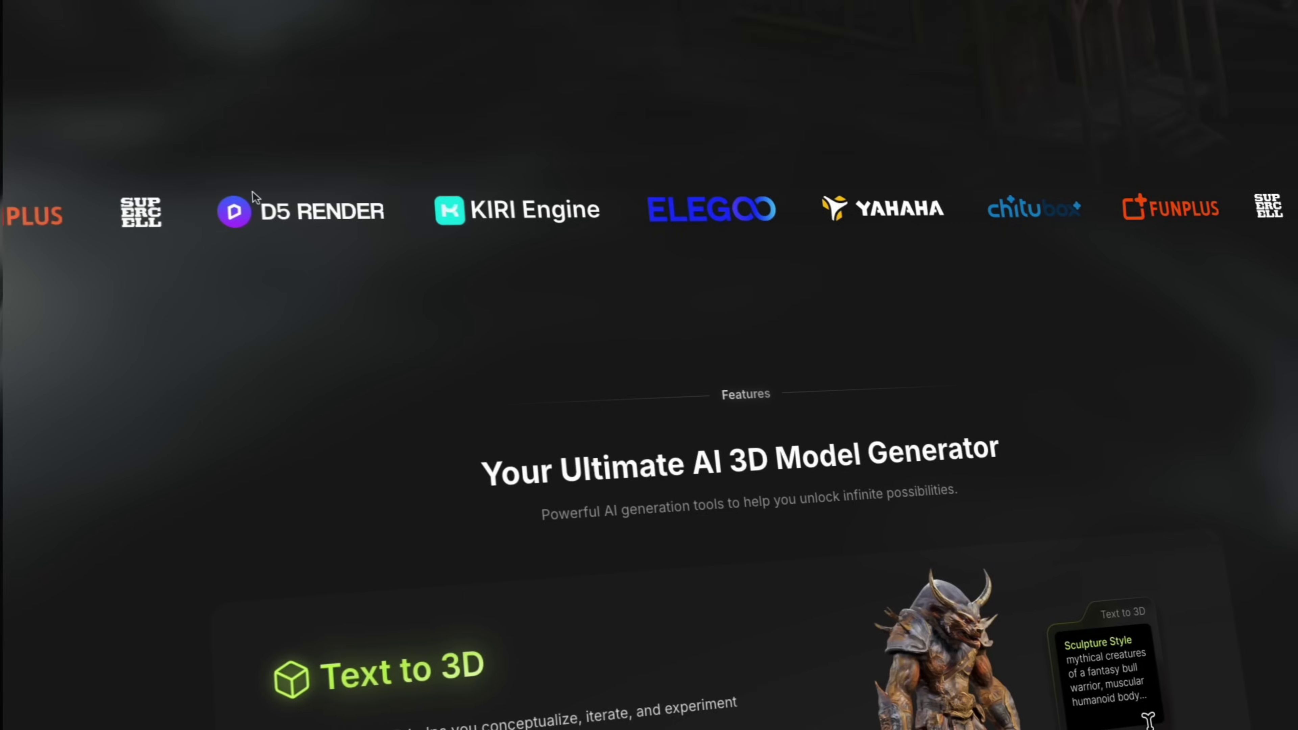
scroll(343, 227, down, 4)
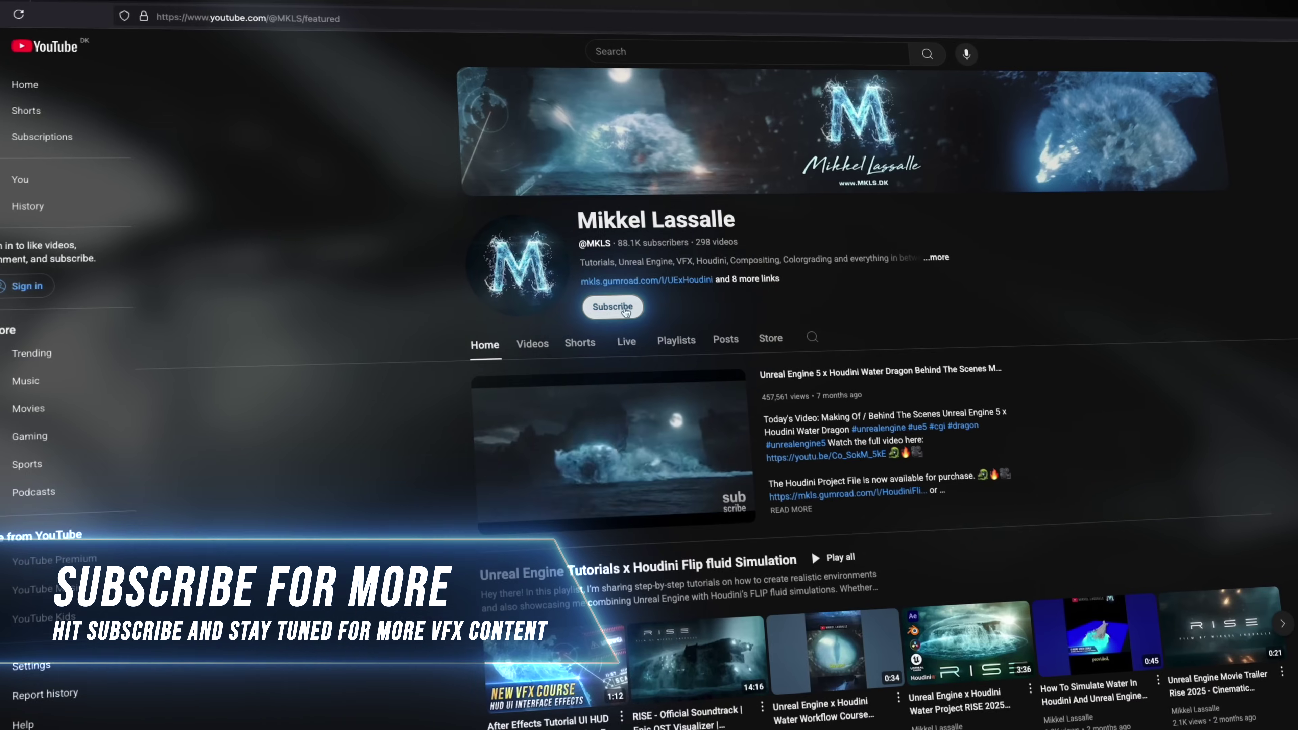
- Show the channel's uploaded videos on the Videos tab
click(521, 313)
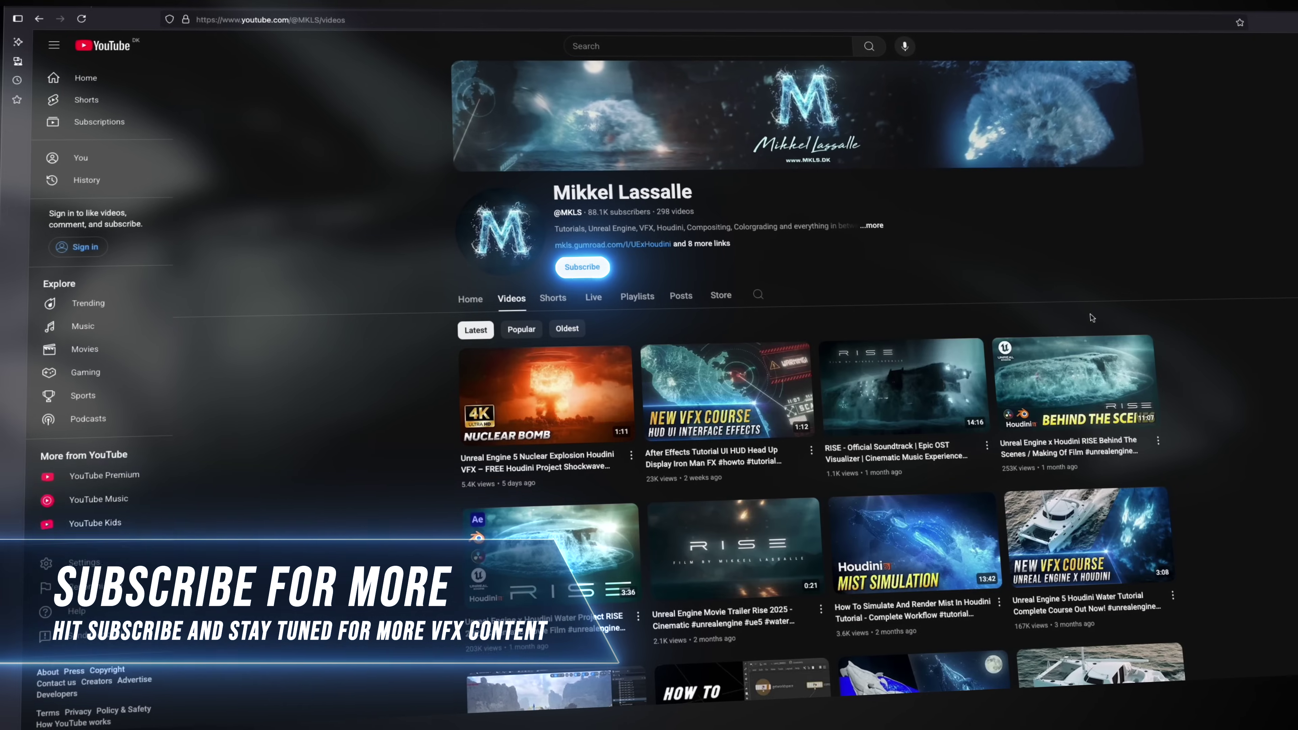